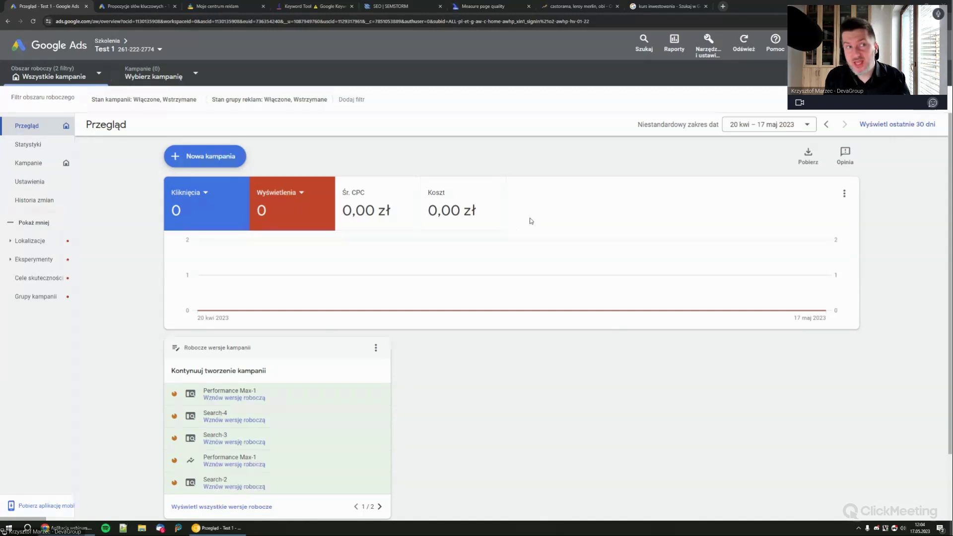
Step: Look over the ad topics in Moje centrum reklam and the keyword ideas in the keyword planner, returning to the account overview
{"action": "left_click", "coordinate": [237, 5]}
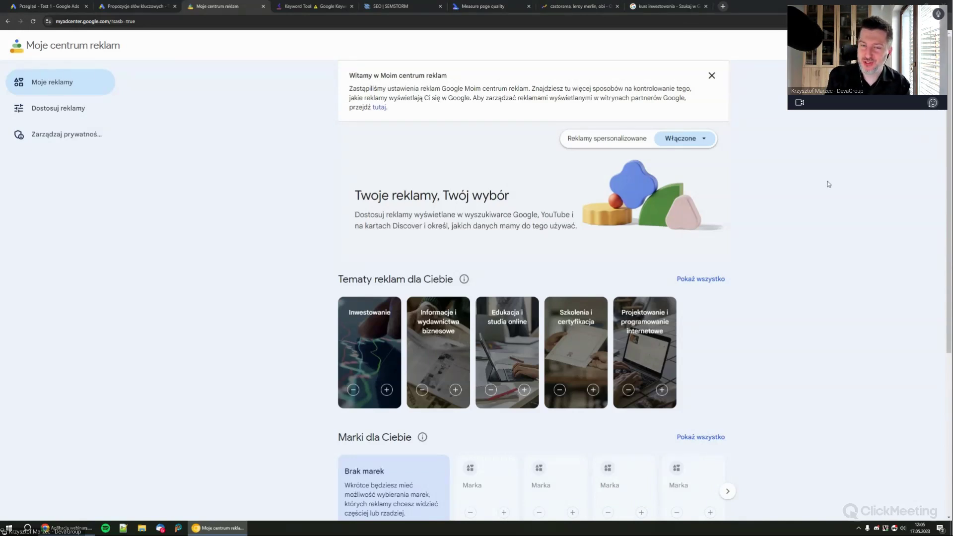
{"action": "scroll", "coordinate": [463, 271], "scroll_direction": "down", "scroll_amount": 1}
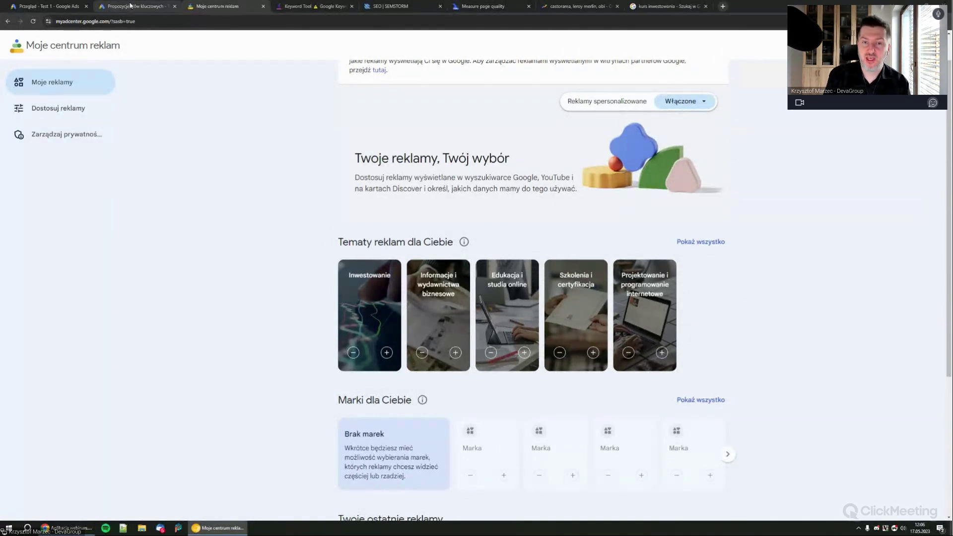
{"action": "left_click", "coordinate": [130, 6]}
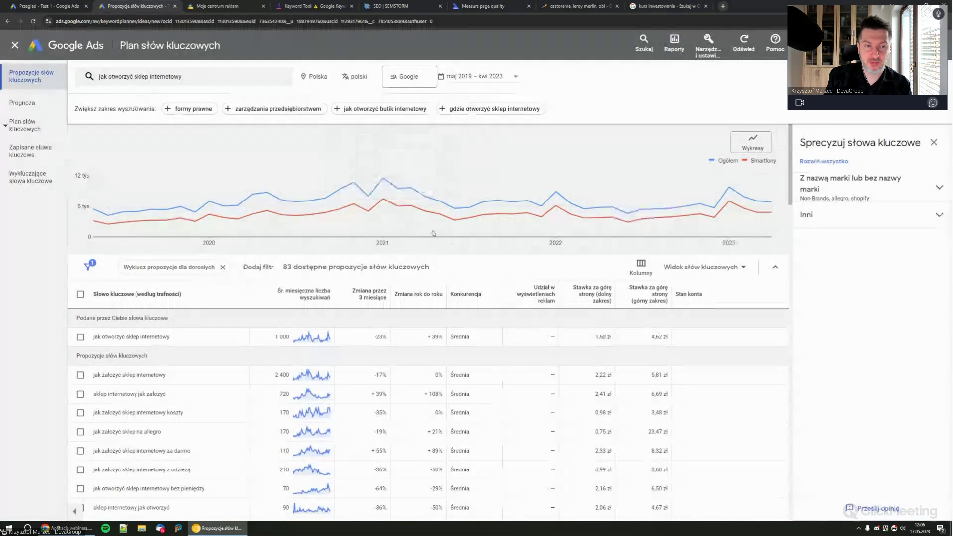
{"action": "key", "text": "ctrl+shift+Tab"}
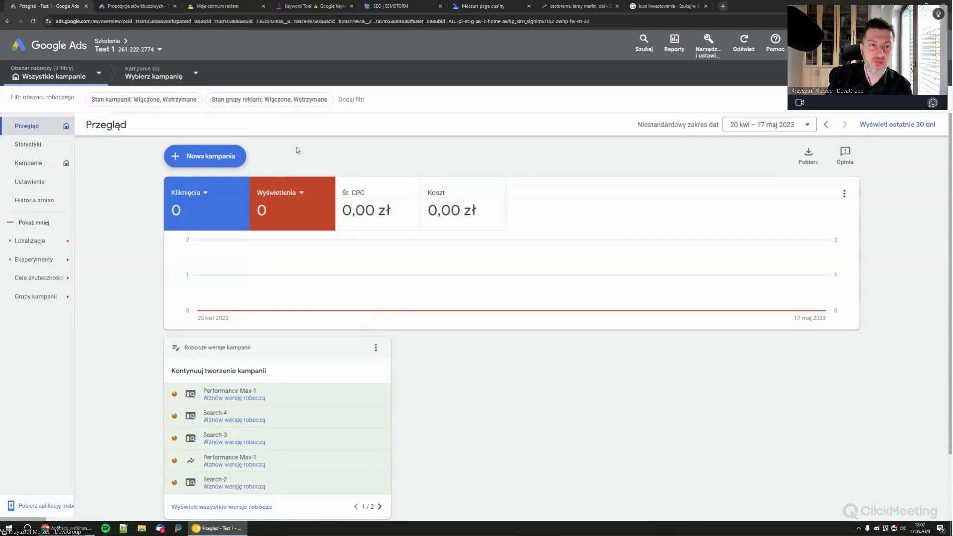
Step: Start a new campaign created without goal guidance, reloading the goal page before choosing that option
{"action": "left_click", "coordinate": [237, 156]}
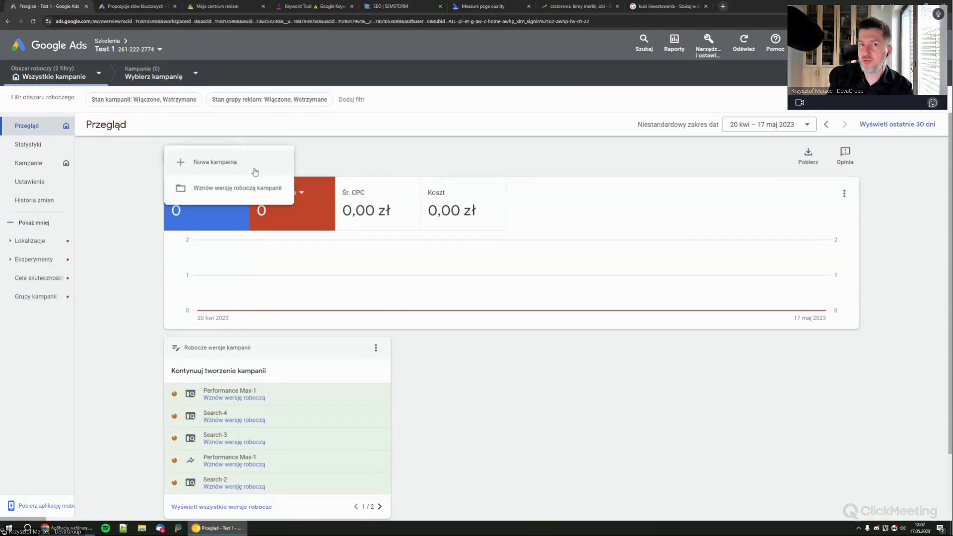
{"action": "left_click", "coordinate": [250, 165]}
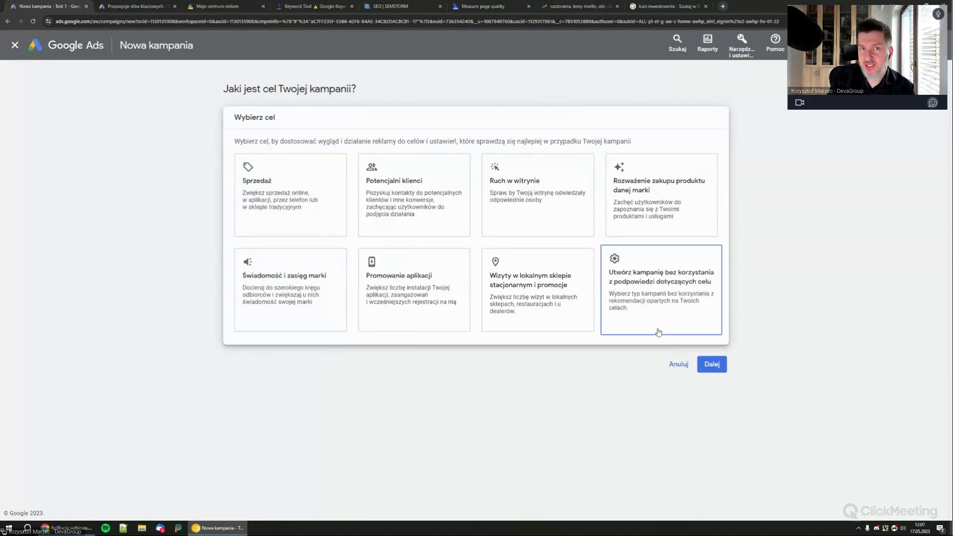
{"action": "left_click", "coordinate": [669, 313]}
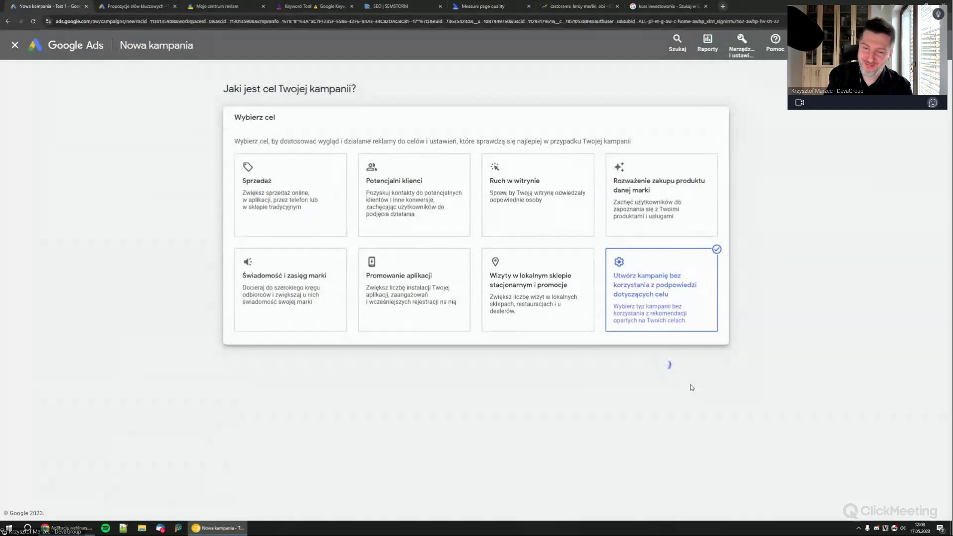
{"action": "left_click", "coordinate": [642, 298]}
{"action": "left_click", "coordinate": [34, 22]}
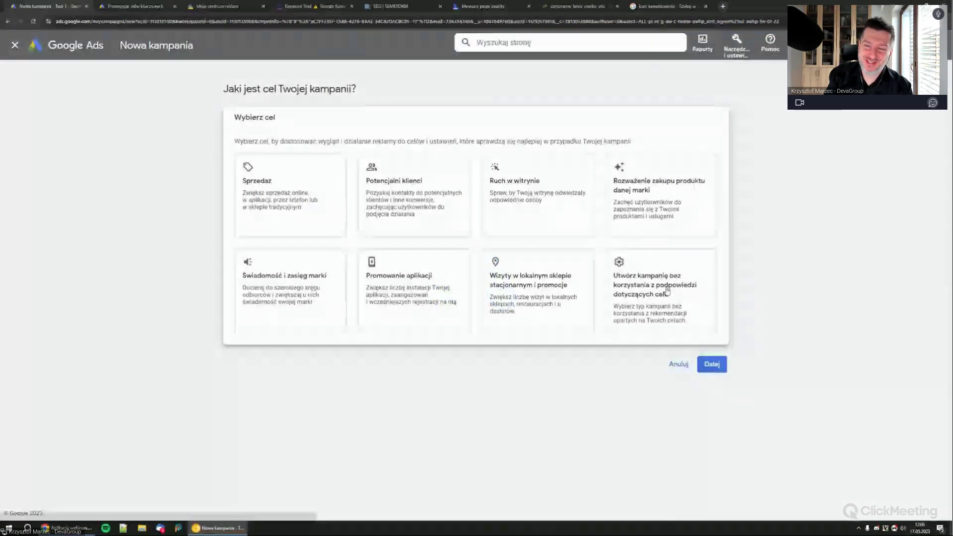
{"action": "left_click", "coordinate": [668, 292]}
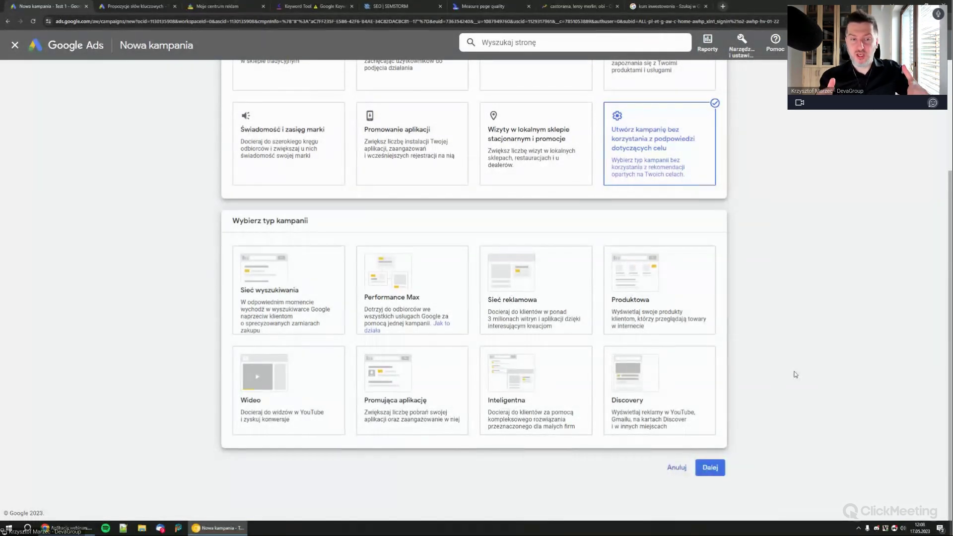
Step: Choose the Search network campaign type, accept the conversion goals and default name, and begin a new campaign instead of resuming a draft
{"action": "left_click", "coordinate": [252, 327]}
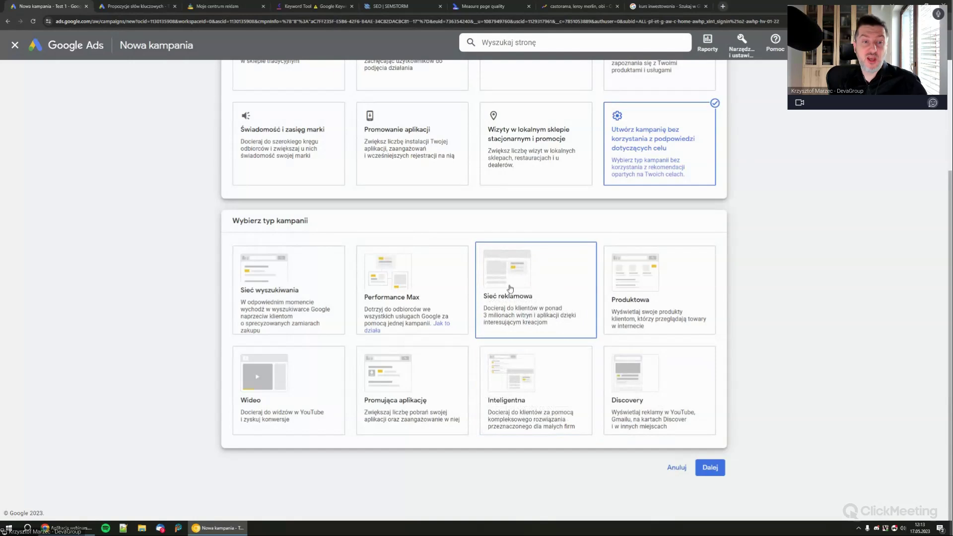
{"action": "left_click", "coordinate": [343, 304]}
{"action": "scroll", "coordinate": [317, 303], "scroll_direction": "down", "scroll_amount": 3}
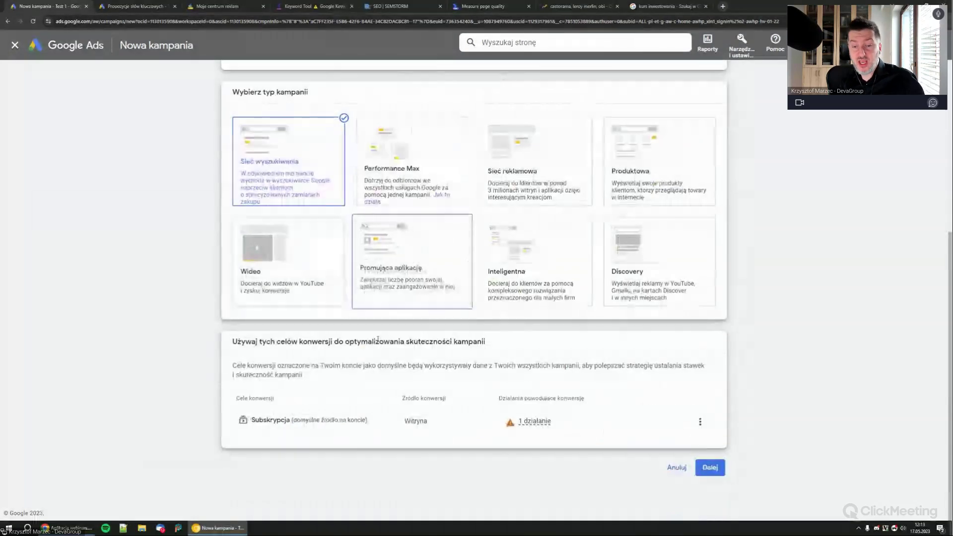
{"action": "mouse_move", "coordinate": [534, 421]}
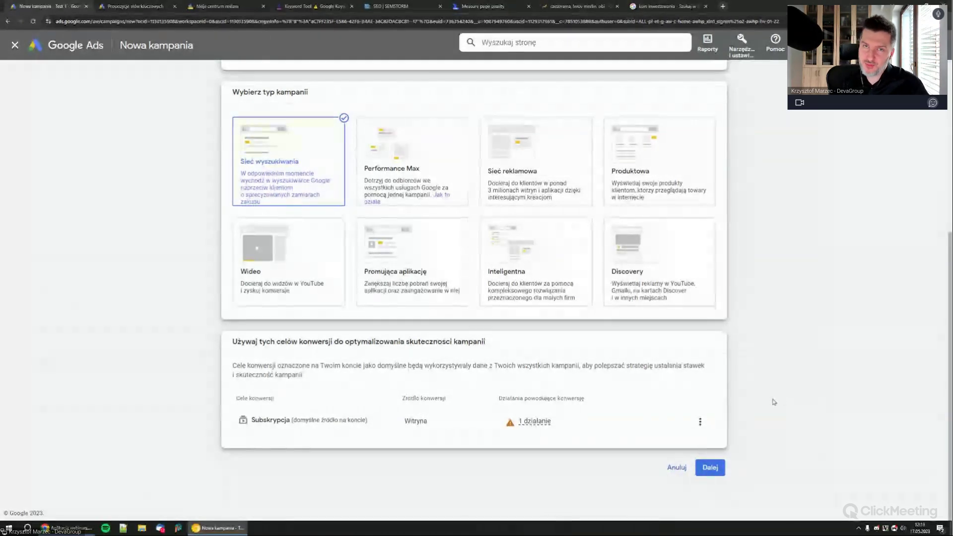
{"action": "left_click", "coordinate": [717, 473]}
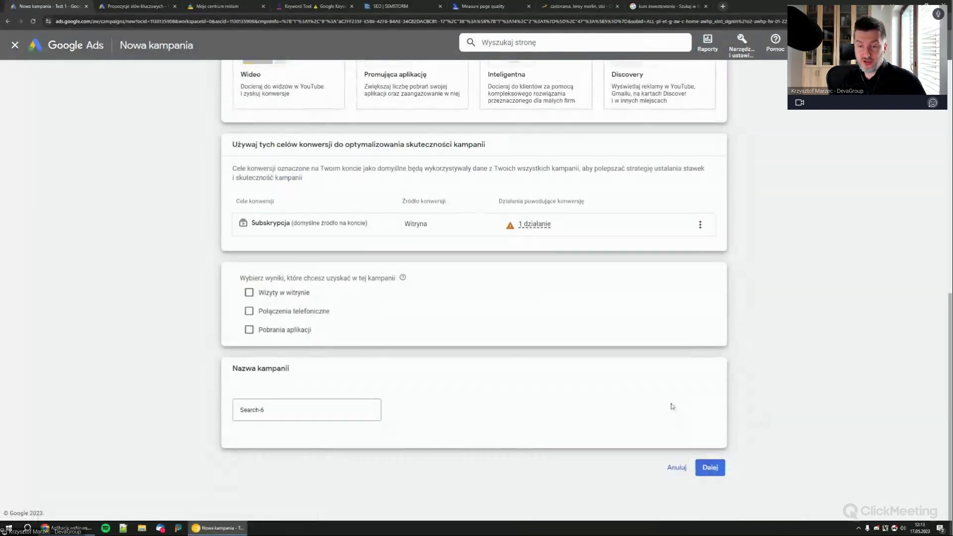
{"action": "left_click", "coordinate": [717, 467]}
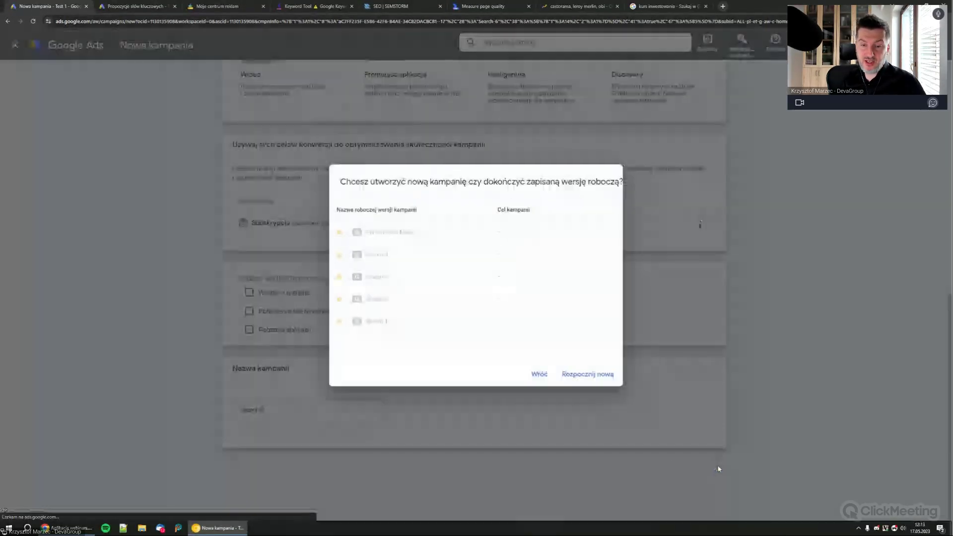
{"action": "left_click", "coordinate": [577, 376]}
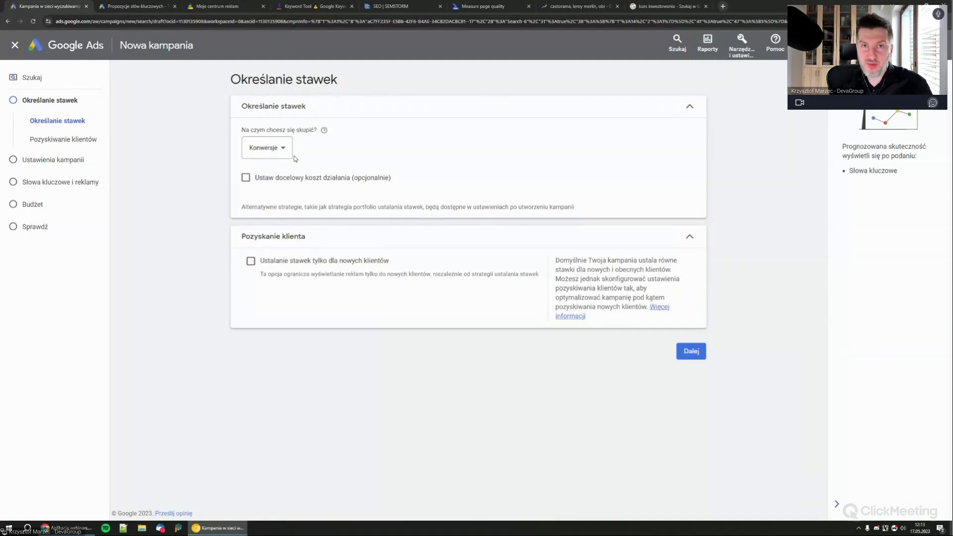
Step: Set the bidding focus to Kliknięcia without a maximum bid limit and continue to the campaign settings
{"action": "left_click", "coordinate": [267, 149]}
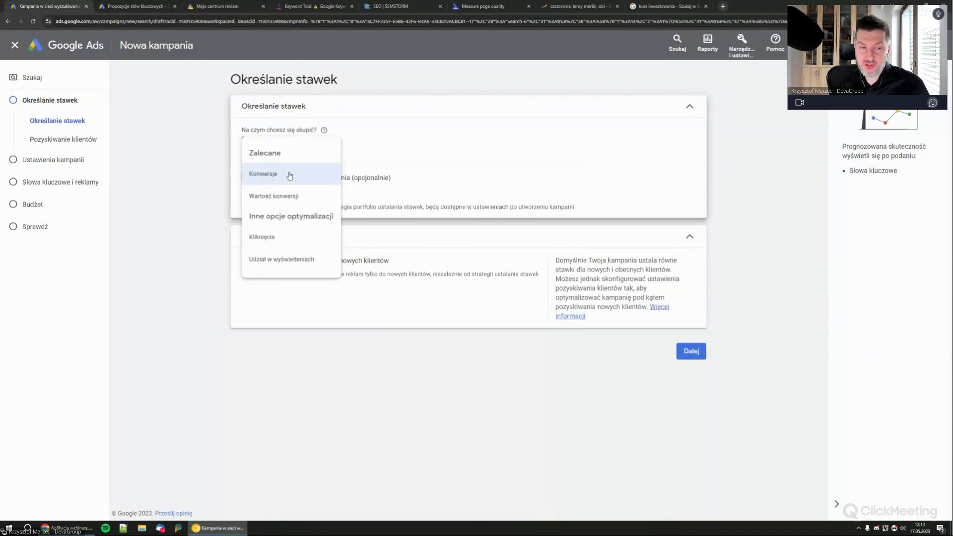
{"action": "left_click", "coordinate": [285, 238]}
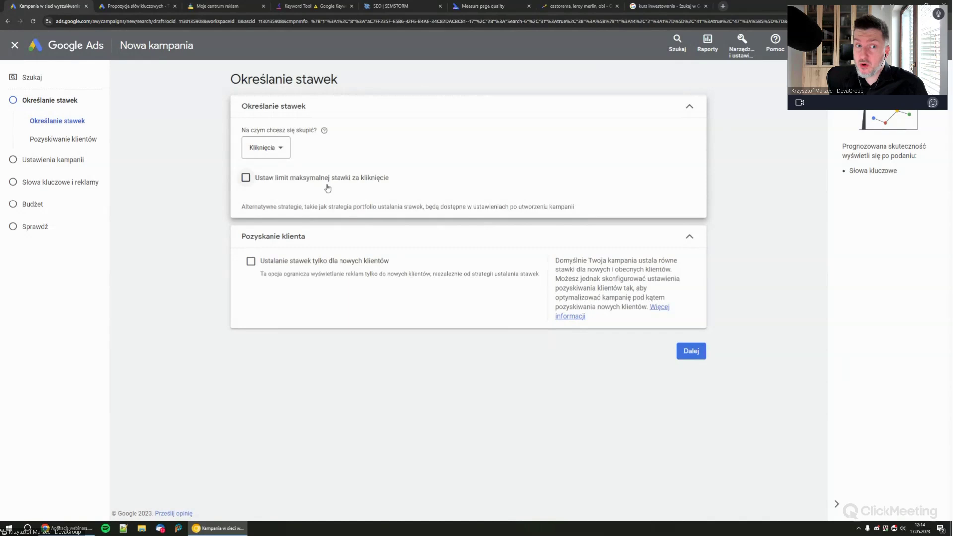
{"action": "left_click", "coordinate": [274, 146]}
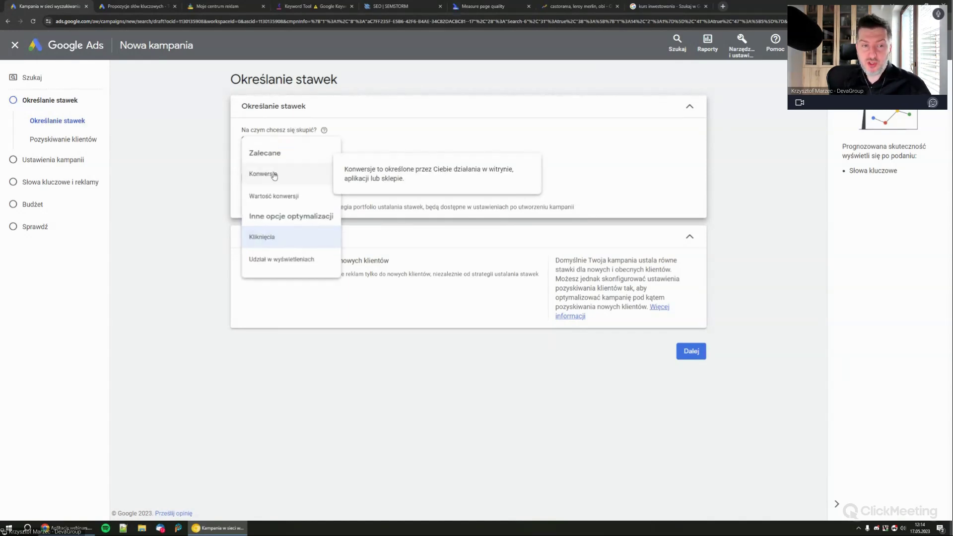
{"action": "left_click", "coordinate": [262, 237]}
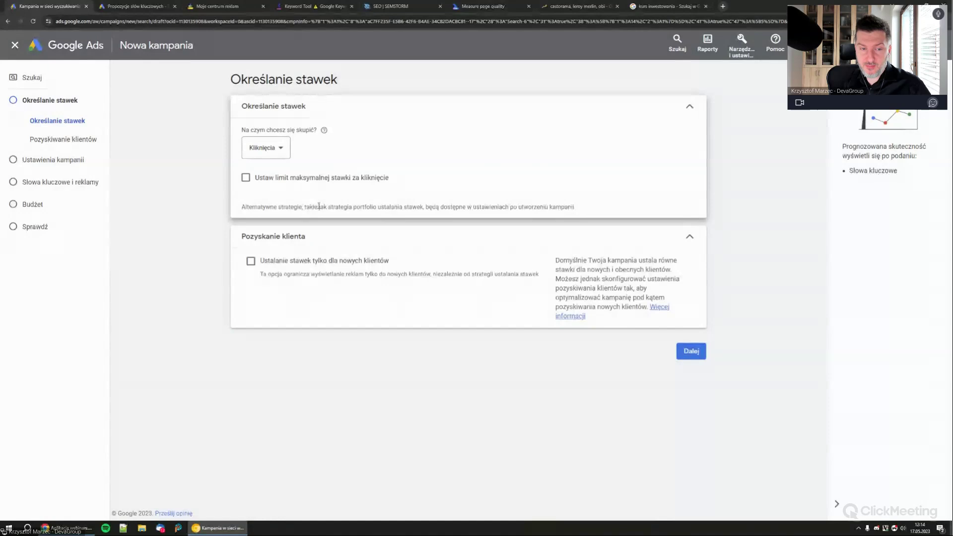
{"action": "left_click", "coordinate": [690, 352]}
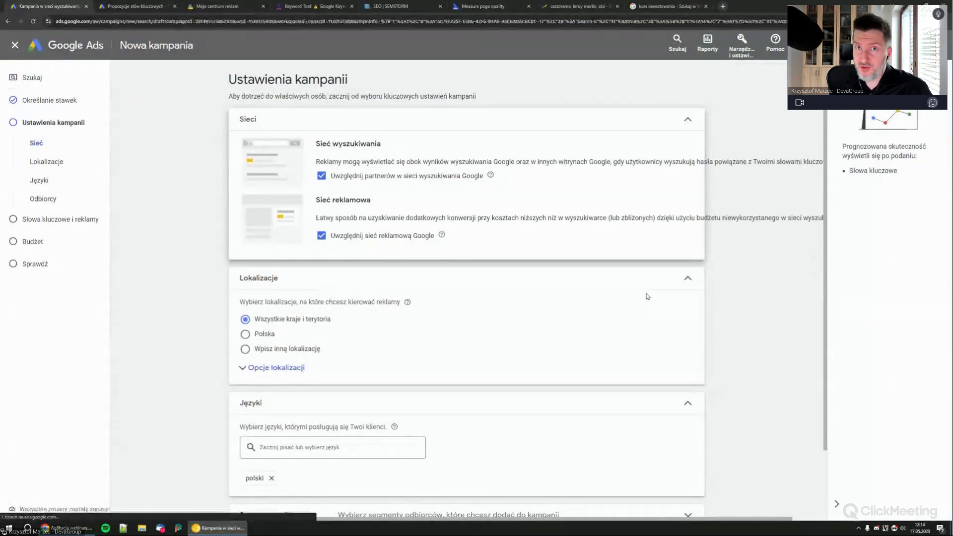
Step: Exclude the Google Display Network from the campaign while keeping the search partners included
{"action": "left_click", "coordinate": [322, 235]}
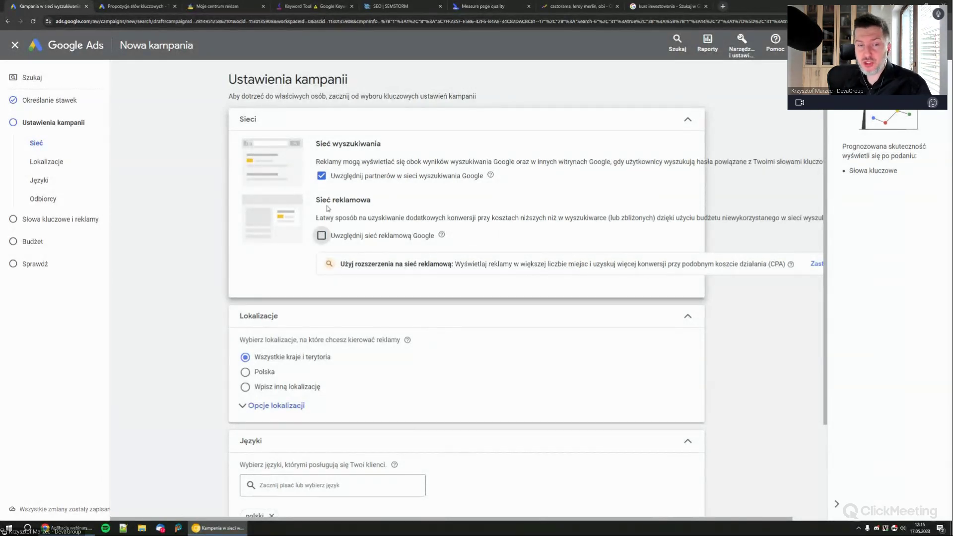
{"action": "left_click", "coordinate": [403, 181]}
{"action": "left_click", "coordinate": [404, 182]}
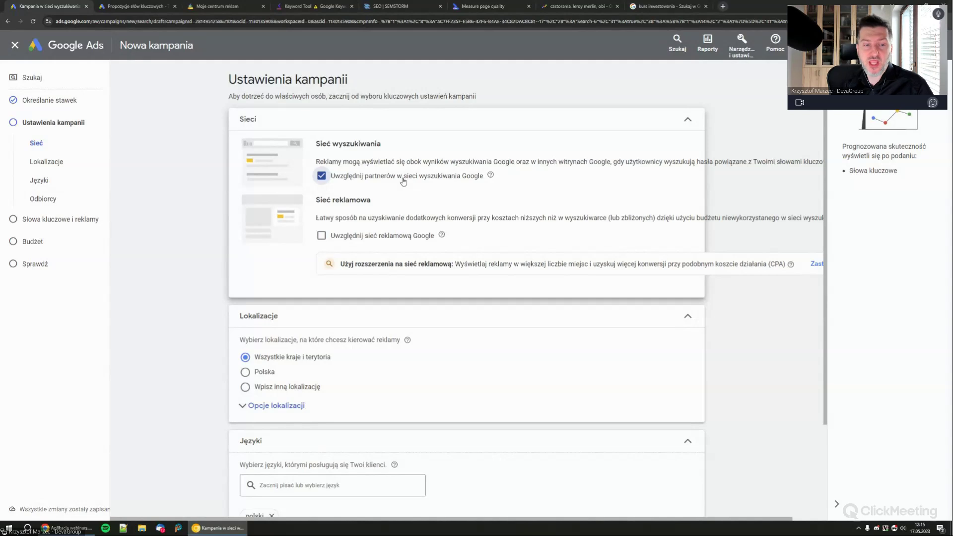
Step: Target the campaign at Polska and expand the location options
{"action": "scroll", "coordinate": [433, 270], "scroll_direction": "down", "scroll_amount": 2}
{"action": "scroll", "coordinate": [417, 268], "scroll_direction": "up", "scroll_amount": 2}
{"action": "scroll", "coordinate": [417, 271], "scroll_direction": "down", "scroll_amount": 2}
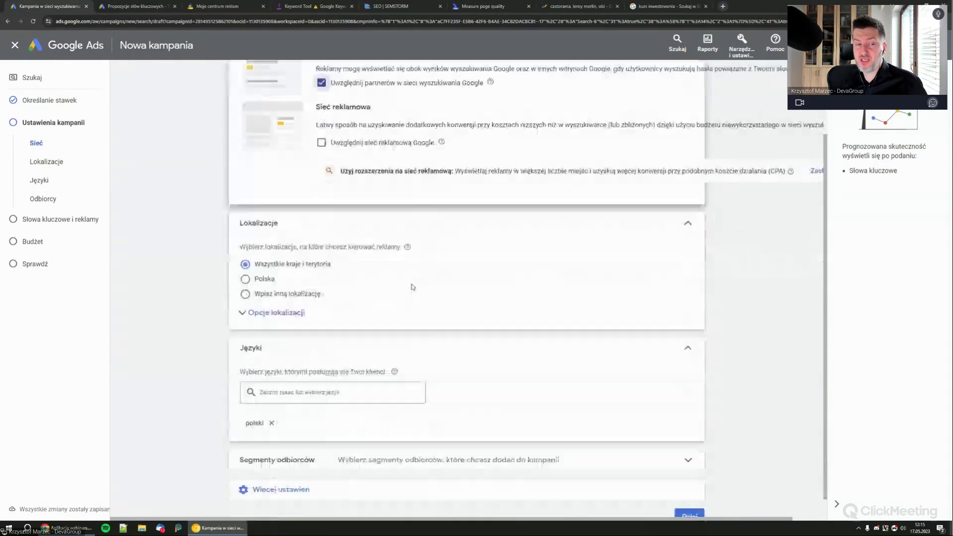
{"action": "left_click", "coordinate": [271, 281]}
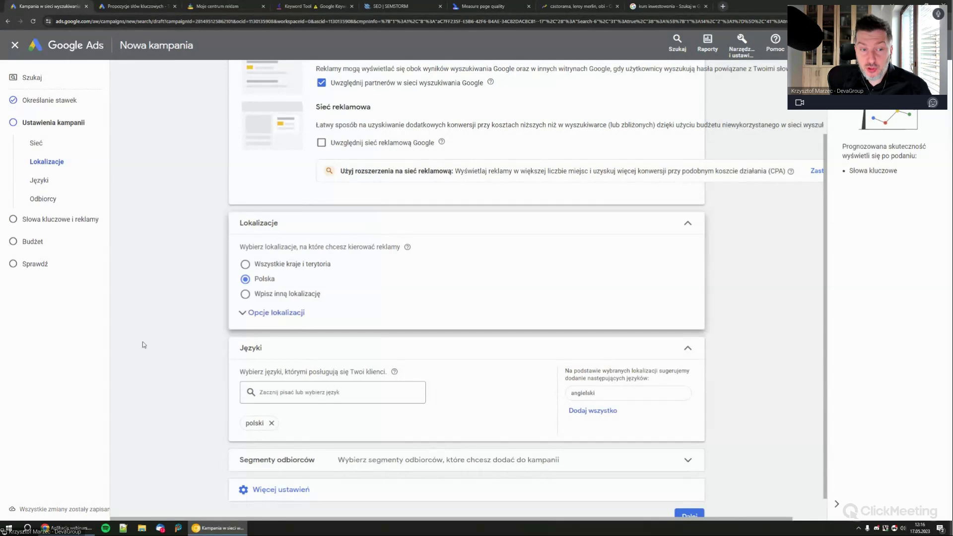
{"action": "left_click", "coordinate": [276, 317]}
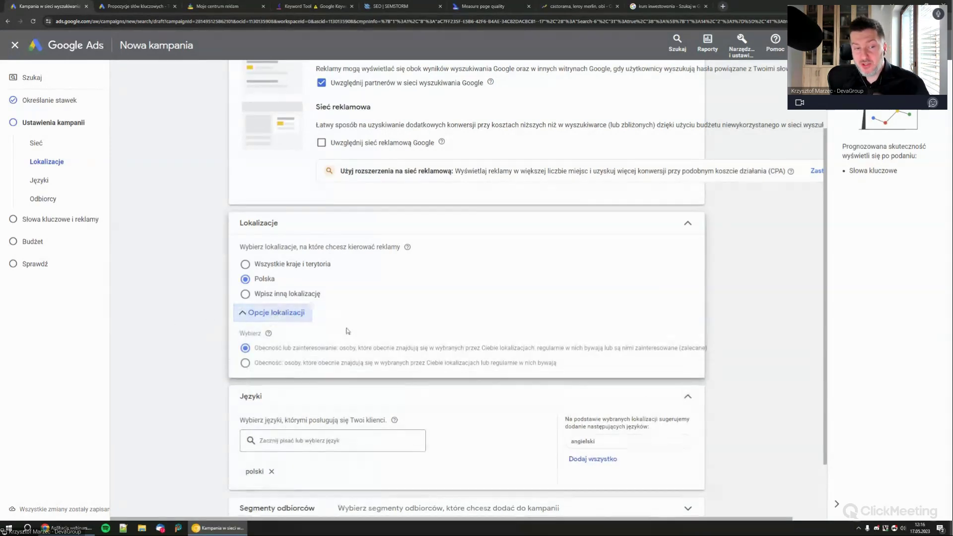
{"action": "scroll", "coordinate": [278, 308], "scroll_direction": "down", "scroll_amount": 1}
Step: Switch to a custom location and use advanced search to add a 20 km radius around Emilii Plater, Warszawa
{"action": "left_click", "coordinate": [245, 248]}
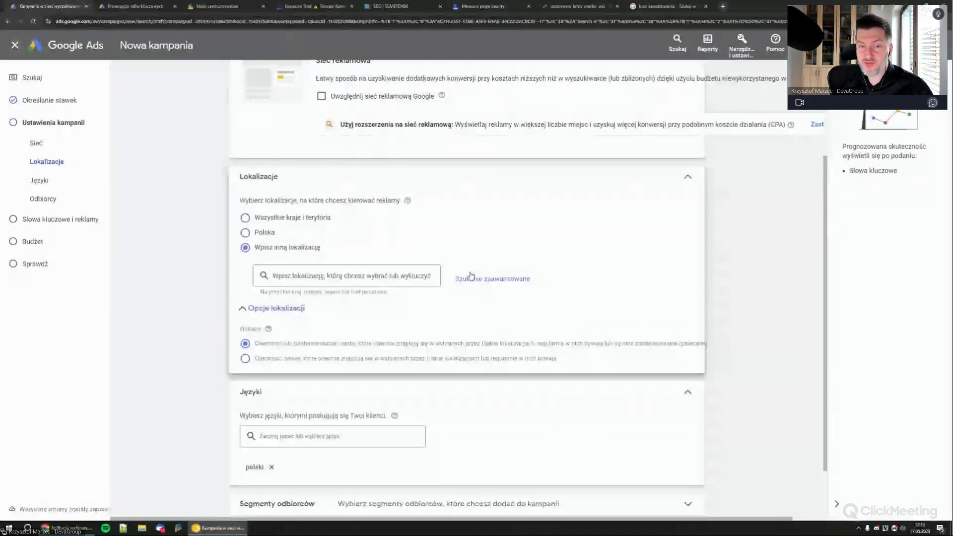
{"action": "left_click", "coordinate": [472, 277]}
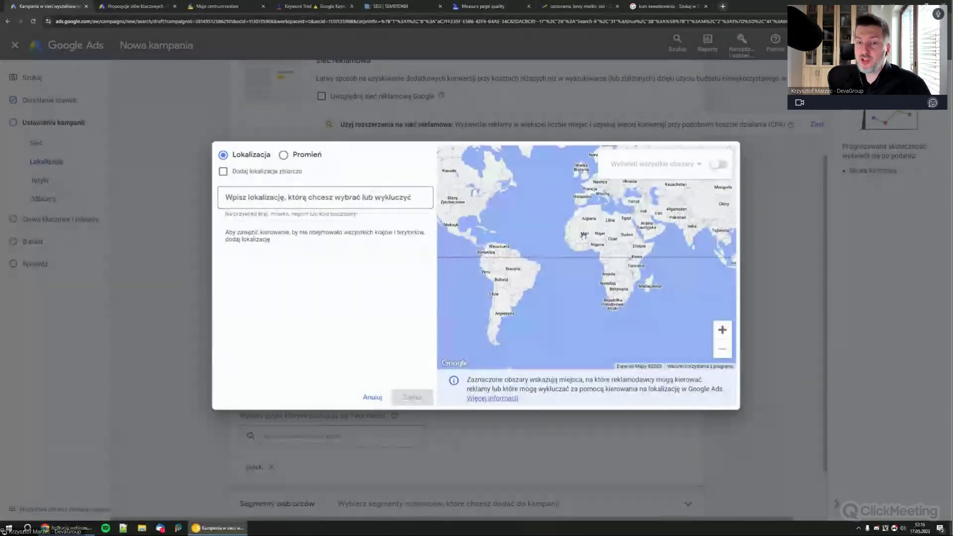
{"action": "left_click", "coordinate": [298, 155]}
{"action": "left_click", "coordinate": [282, 197]}
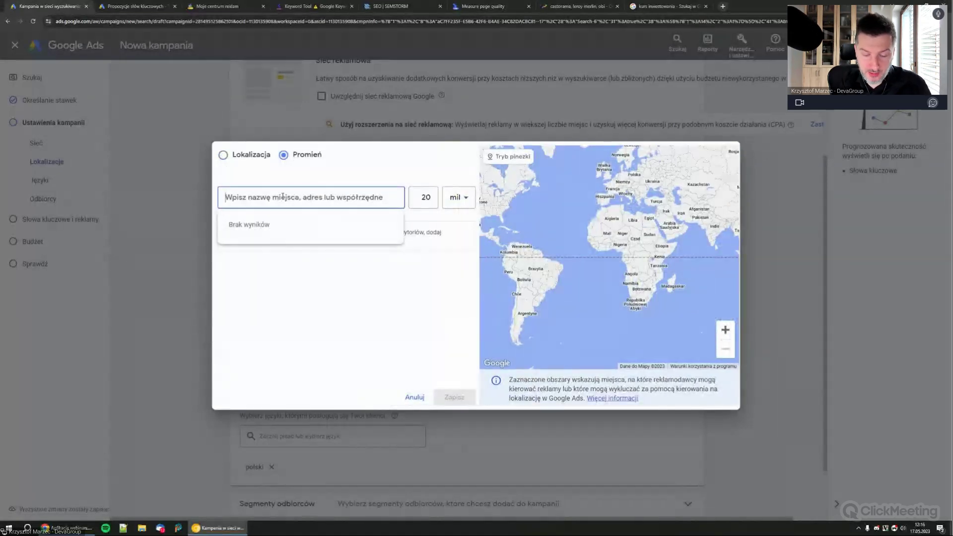
{"action": "type", "text": "emilii plater"}
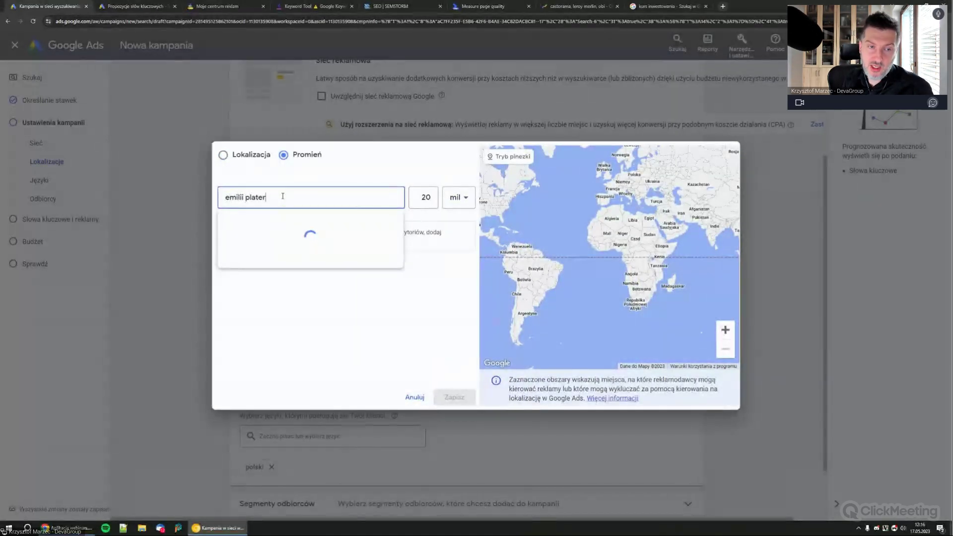
{"action": "left_click", "coordinate": [459, 197]}
{"action": "left_click", "coordinate": [454, 226]}
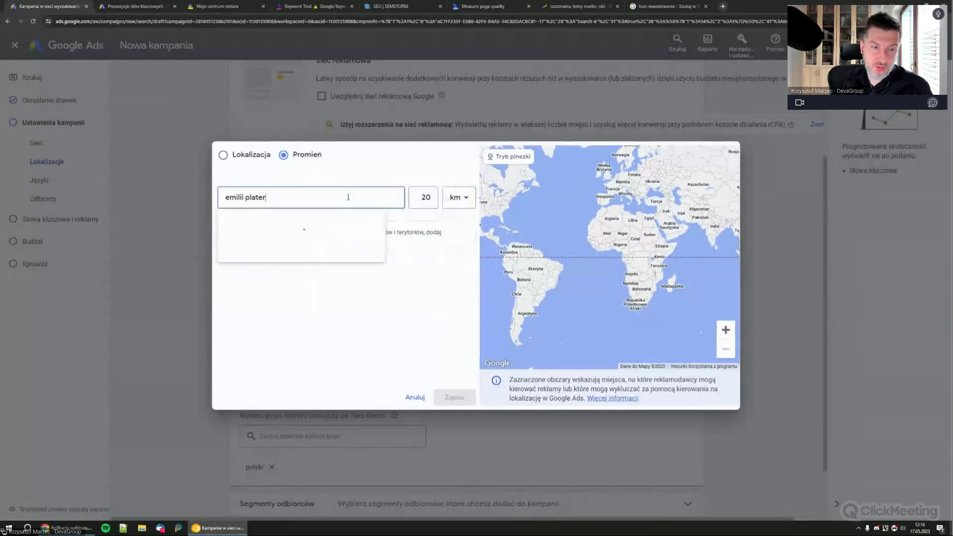
{"action": "left_click", "coordinate": [431, 235]}
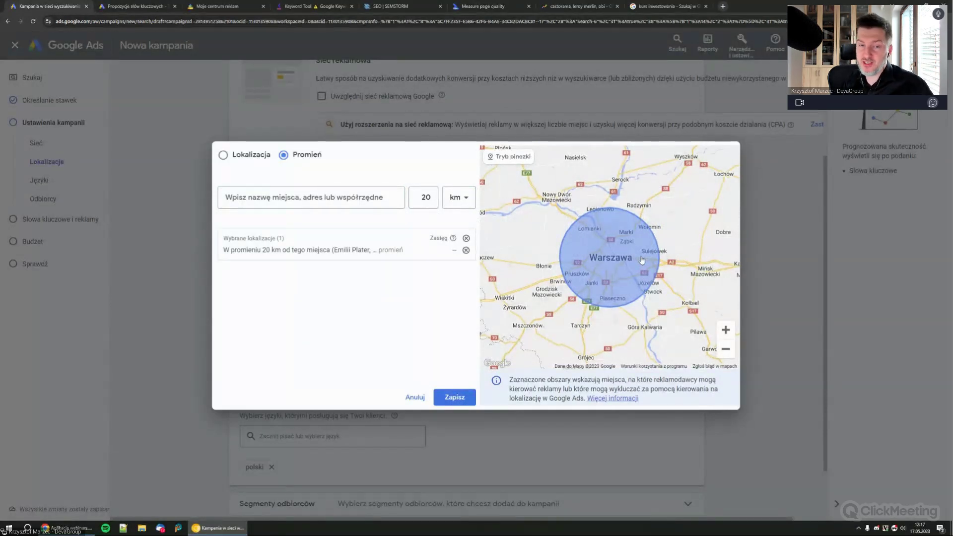
Step: Add the city Warszawa, Mazowieckie, Polska as another target location and save the chosen locations to the campaign
{"action": "left_click", "coordinate": [252, 156]}
{"action": "left_click", "coordinate": [272, 206]}
{"action": "type", "text": "w"}
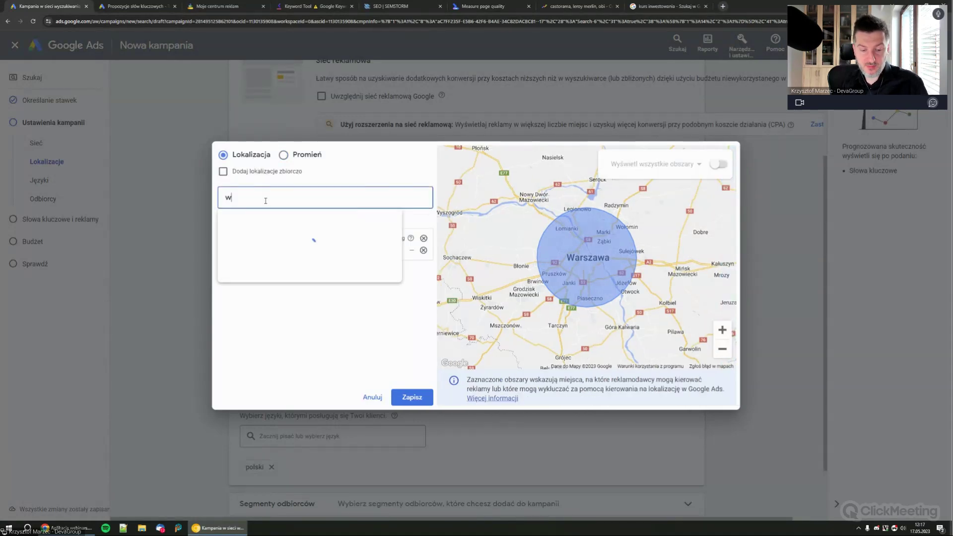
{"action": "type", "text": "arszawa"}
{"action": "left_click", "coordinate": [475, 230]}
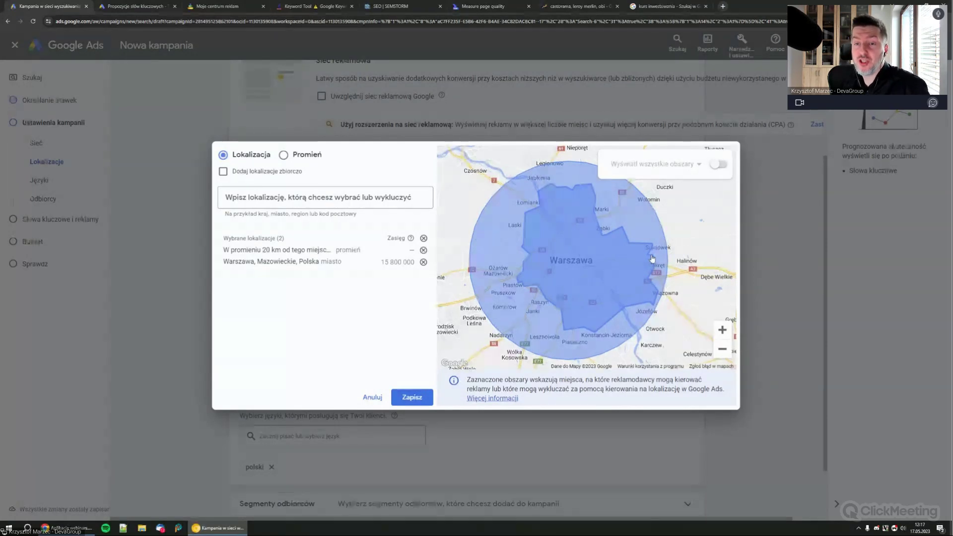
{"action": "left_click", "coordinate": [313, 162]}
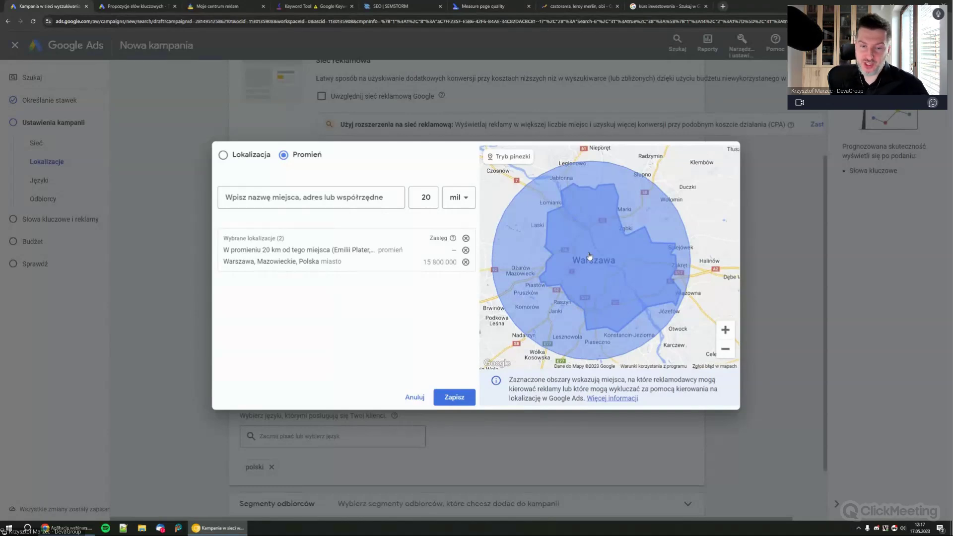
{"action": "left_click", "coordinate": [416, 398]}
{"action": "scroll", "coordinate": [416, 276], "scroll_direction": "down", "scroll_amount": 3}
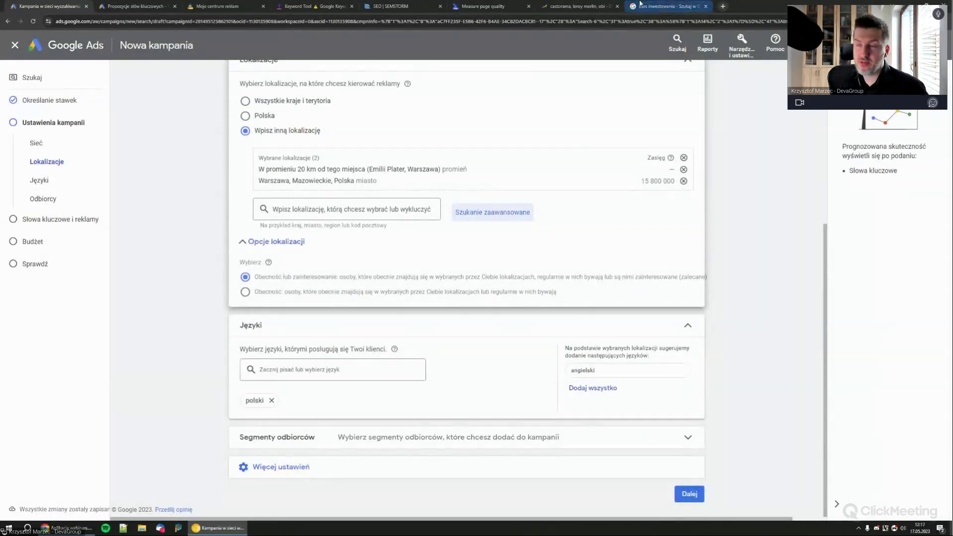
Step: Check the sponsored results for "kurs inwestowania" and the ad topics in Moje centrum reklam, and return to the campaign draft
{"action": "left_click", "coordinate": [660, 6]}
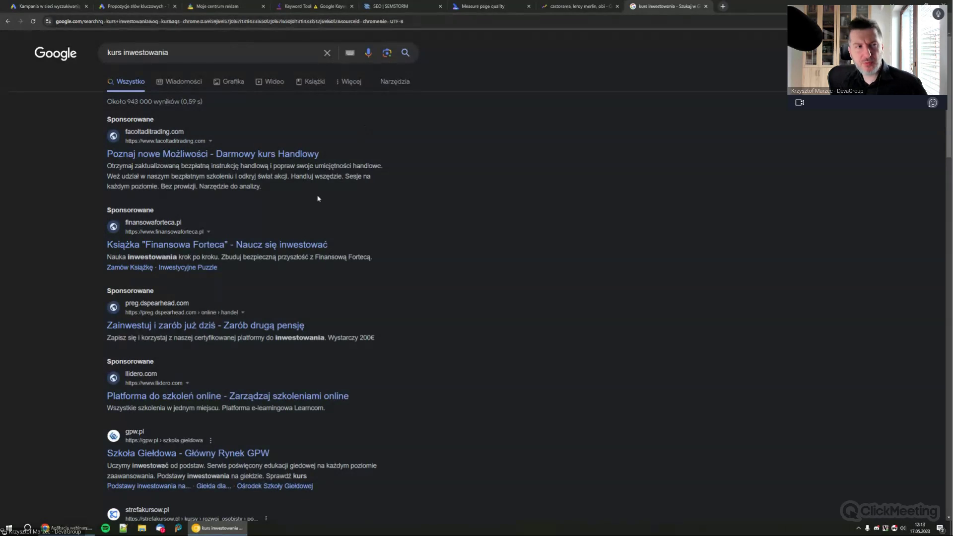
{"action": "left_click", "coordinate": [47, 6]}
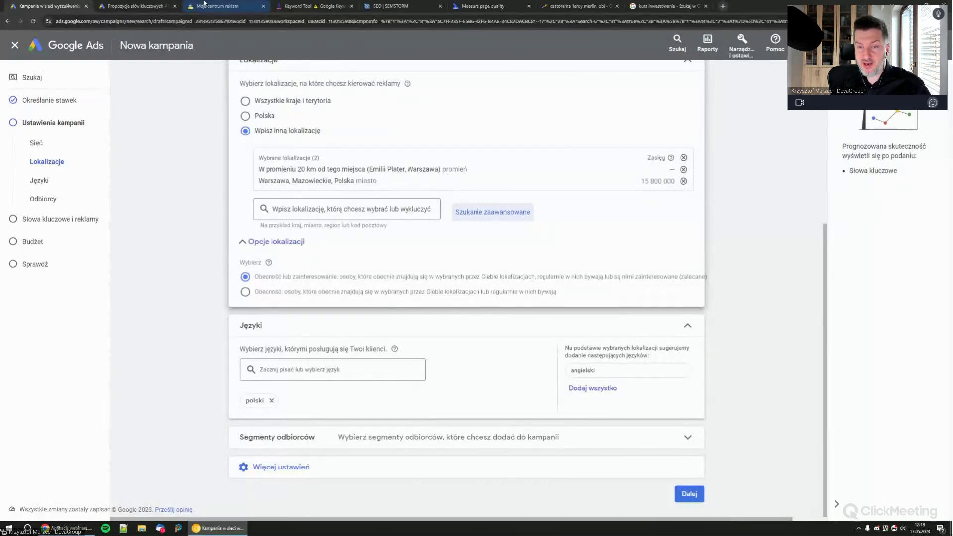
{"action": "left_click", "coordinate": [204, 4]}
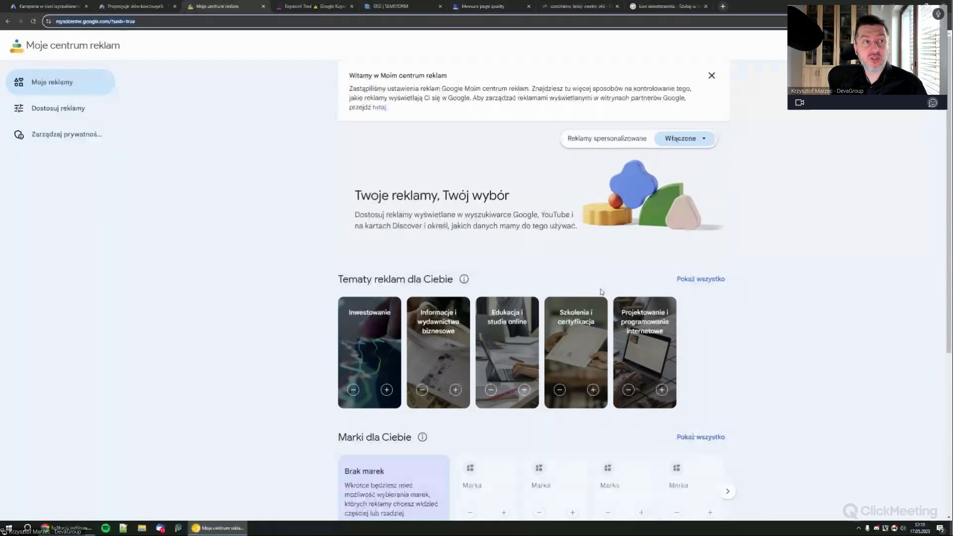
{"action": "left_click", "coordinate": [60, 5]}
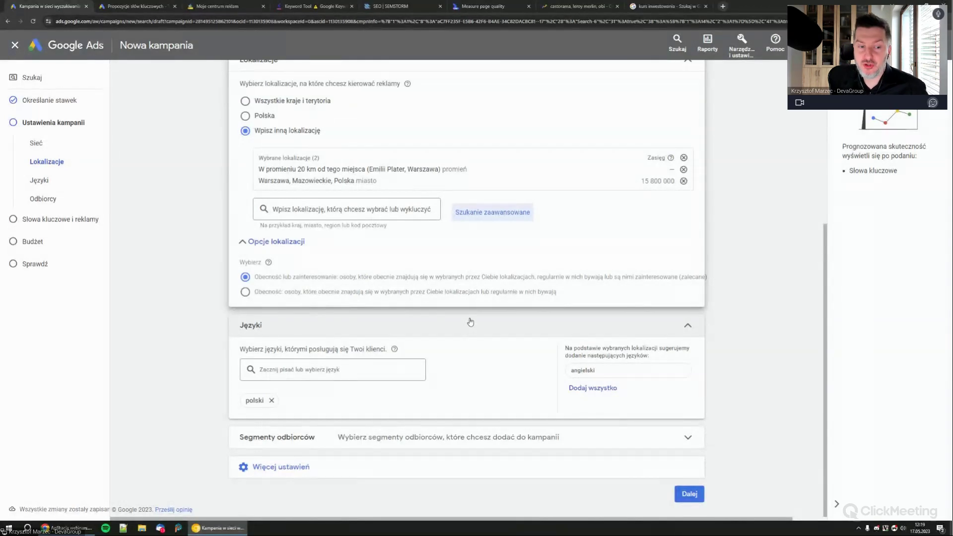
Step: Expand the campaign's audience segments section and switch to browsing the segment categories
{"action": "left_click", "coordinate": [616, 442]}
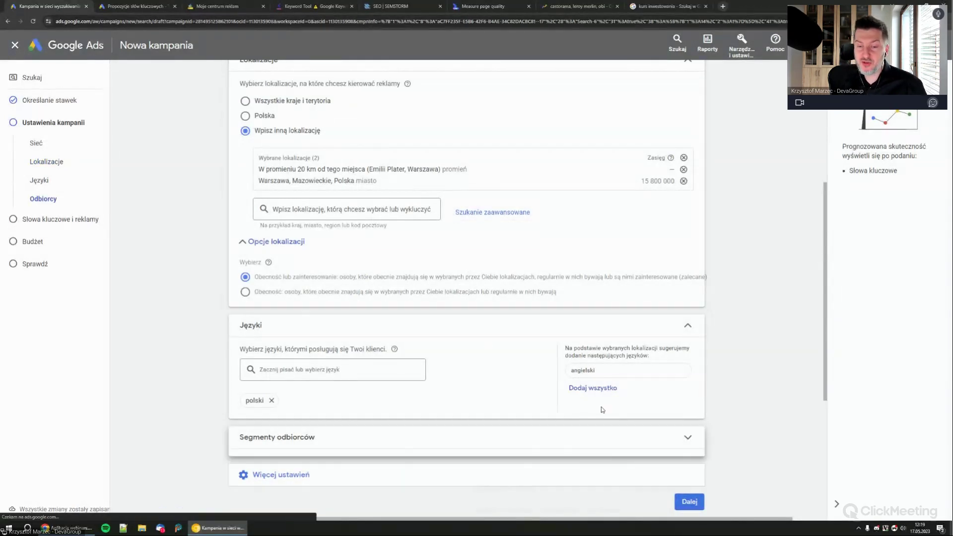
{"action": "scroll", "coordinate": [591, 371], "scroll_direction": "down", "scroll_amount": 5}
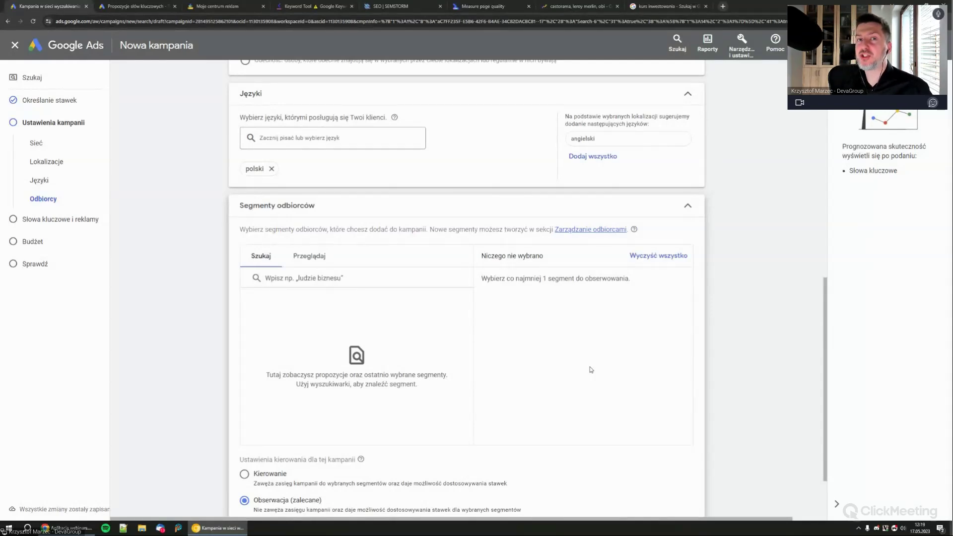
{"action": "scroll", "coordinate": [591, 370], "scroll_direction": "down", "scroll_amount": 1}
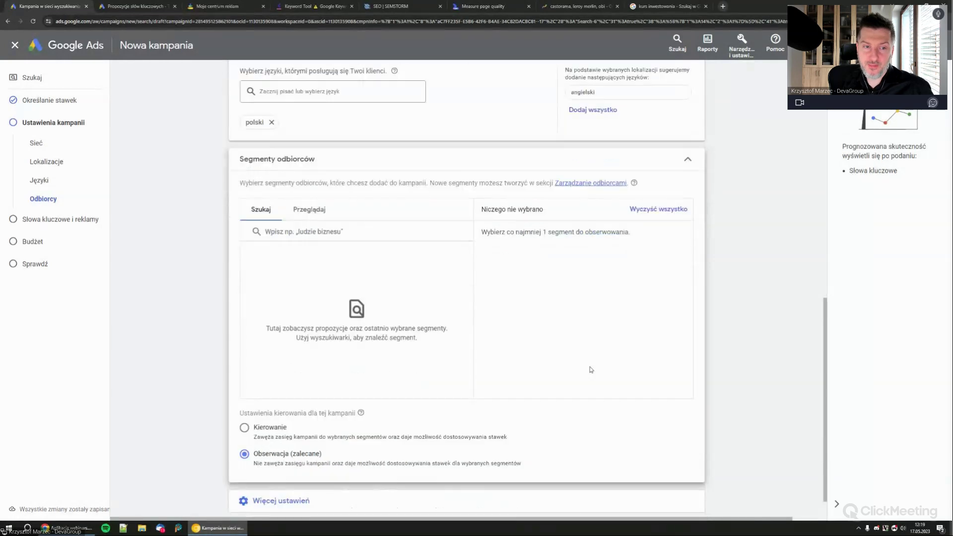
{"action": "scroll", "coordinate": [564, 347], "scroll_direction": "down", "scroll_amount": 1}
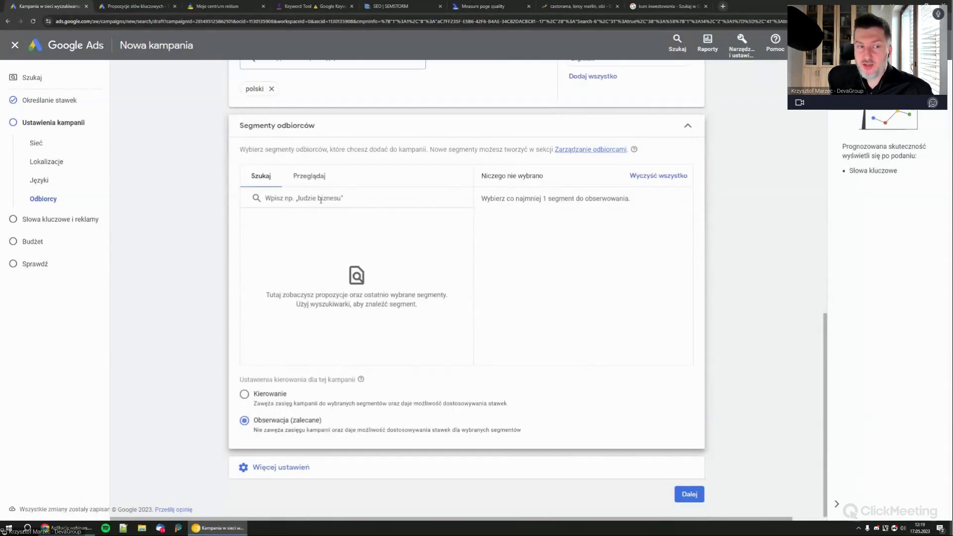
{"action": "left_click", "coordinate": [309, 176]}
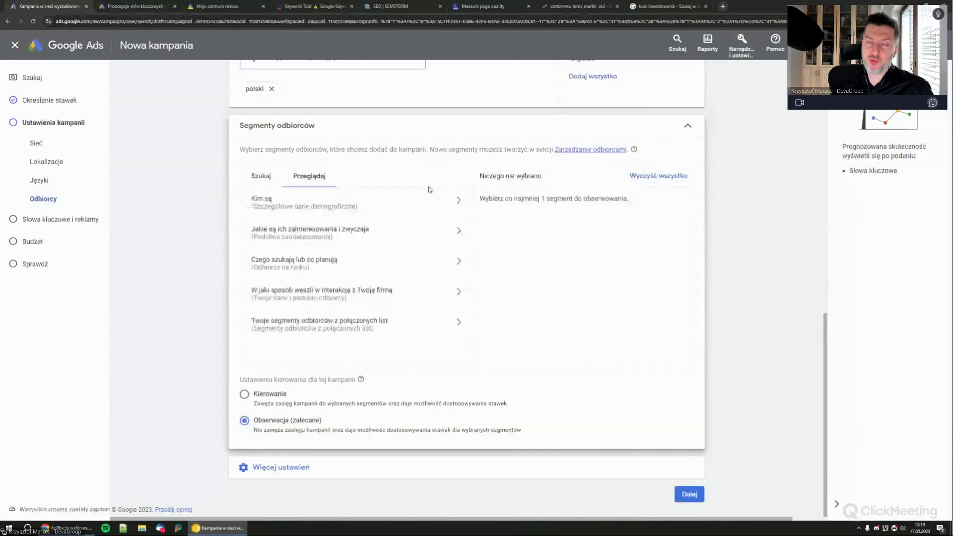
Step: Add the detailed demographic segments for parents of infants (up to 1 year), toddlers (1–3 years) and preschoolers (4–5 years)
{"action": "left_click", "coordinate": [386, 209]}
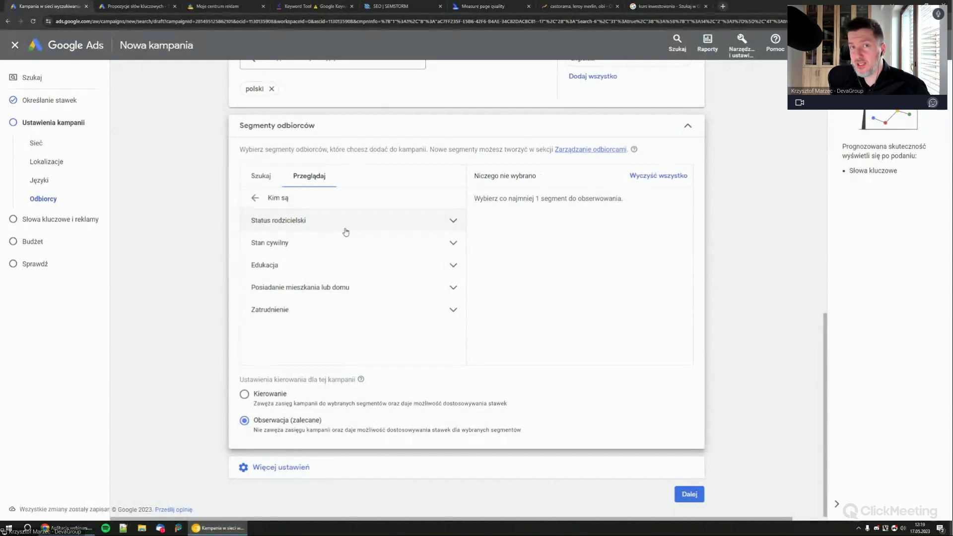
{"action": "left_click", "coordinate": [345, 220]}
{"action": "left_click", "coordinate": [318, 244]}
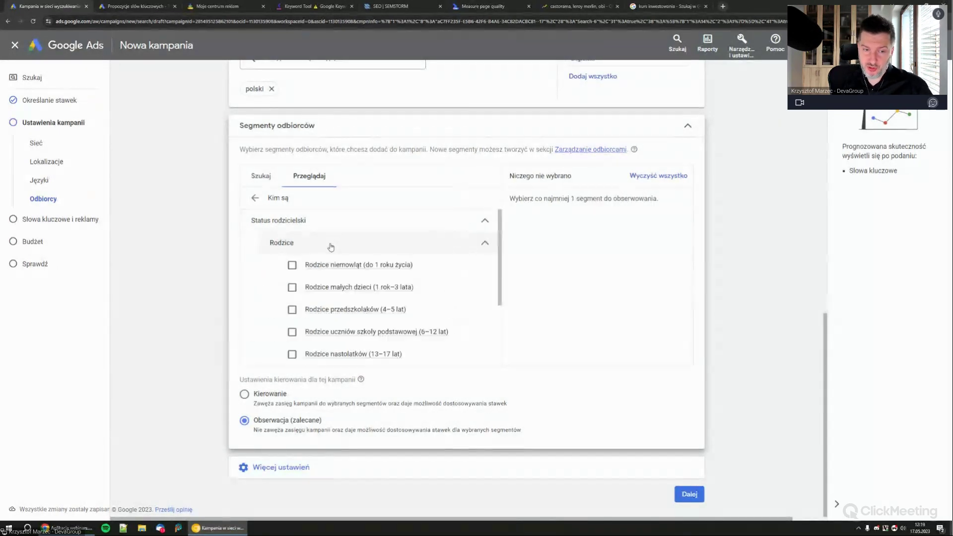
{"action": "scroll", "coordinate": [339, 347], "scroll_direction": "down", "scroll_amount": 1}
{"action": "mouse_move", "coordinate": [375, 273]}
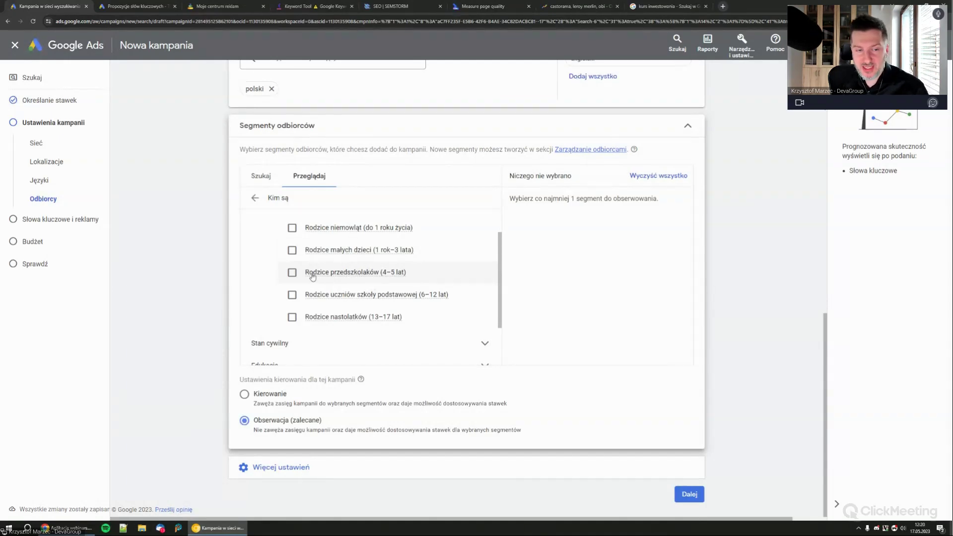
{"action": "left_click", "coordinate": [292, 272]}
{"action": "left_click", "coordinate": [291, 250]}
{"action": "left_click", "coordinate": [292, 232]}
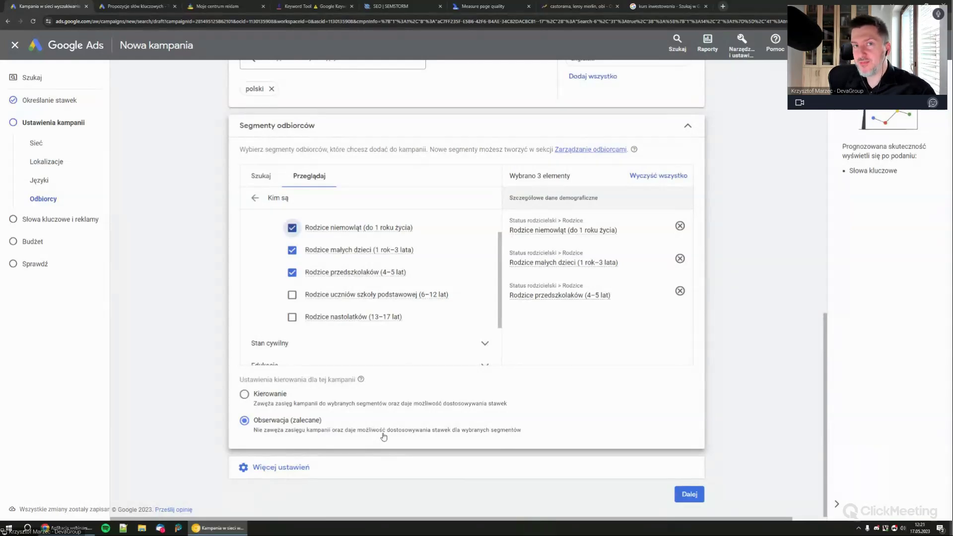
Step: Review the marital status segments and the Amatorzy zakupów affinity segments, and return to the segment category list
{"action": "left_click", "coordinate": [255, 198]}
{"action": "left_click", "coordinate": [318, 215]}
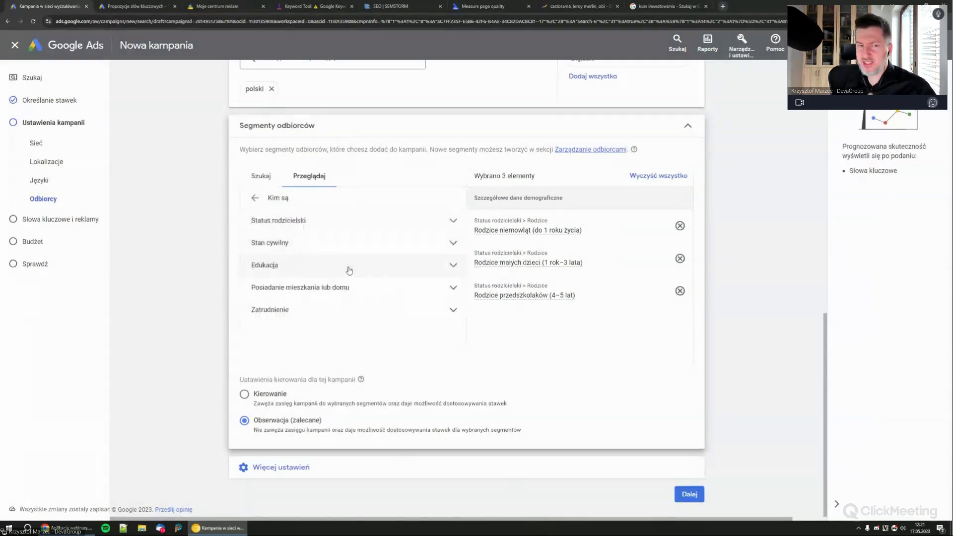
{"action": "left_click", "coordinate": [309, 248]}
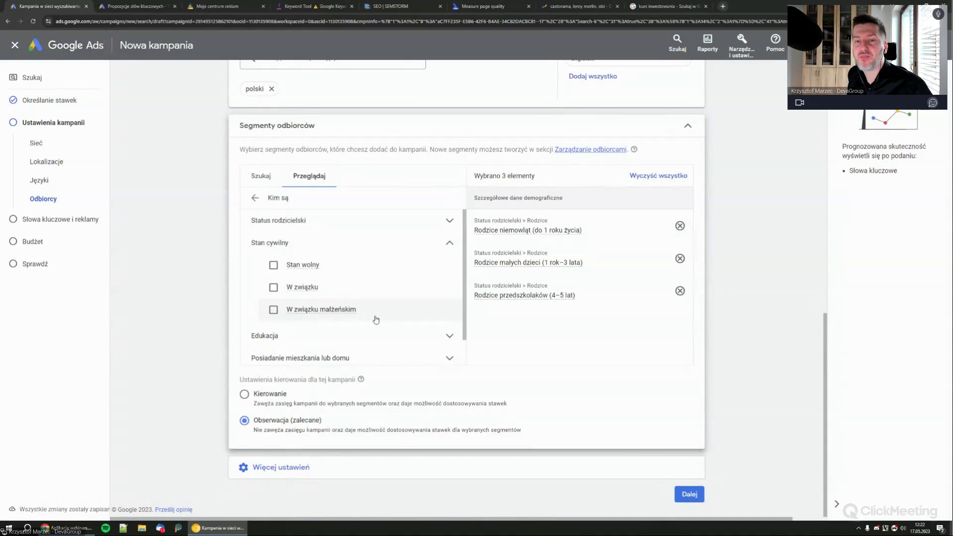
{"action": "left_click", "coordinate": [255, 198]}
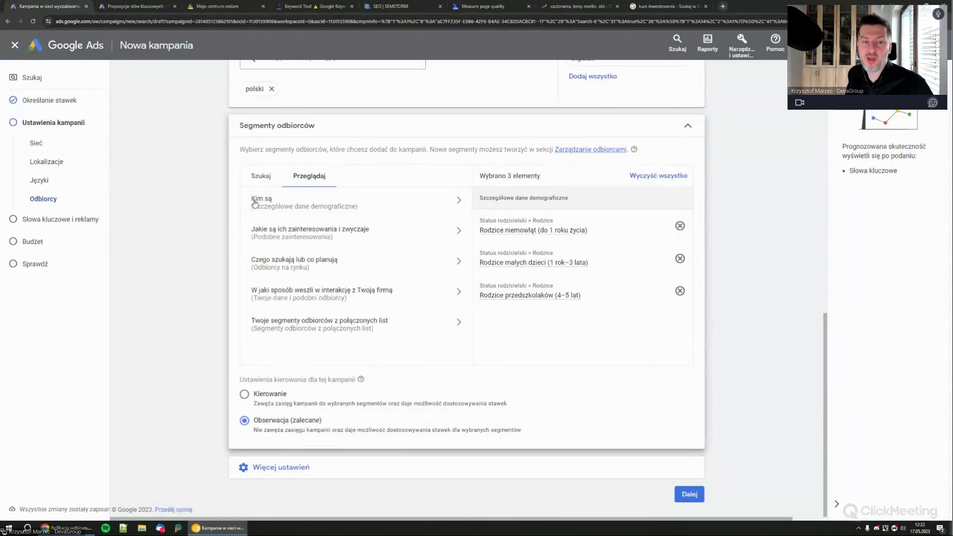
{"action": "left_click", "coordinate": [354, 241]}
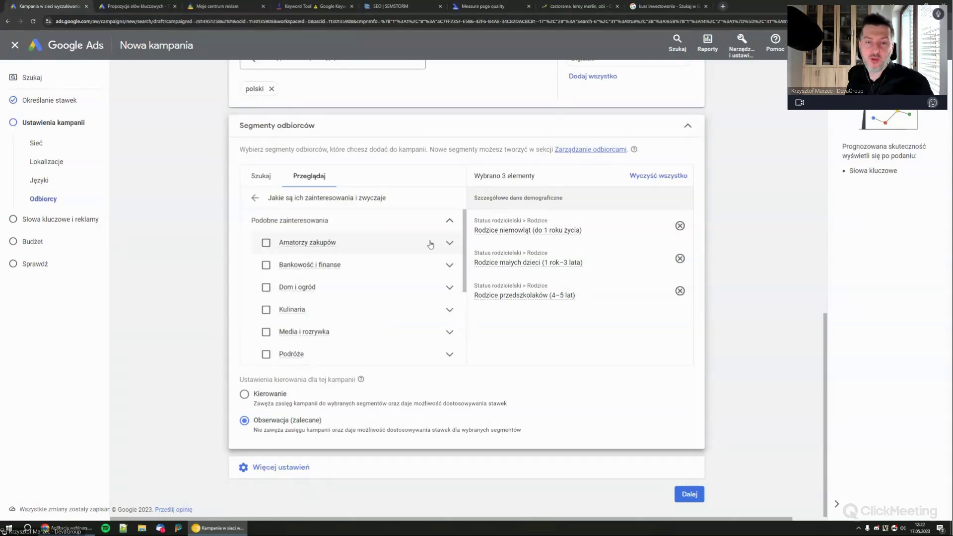
{"action": "left_click", "coordinate": [450, 243]}
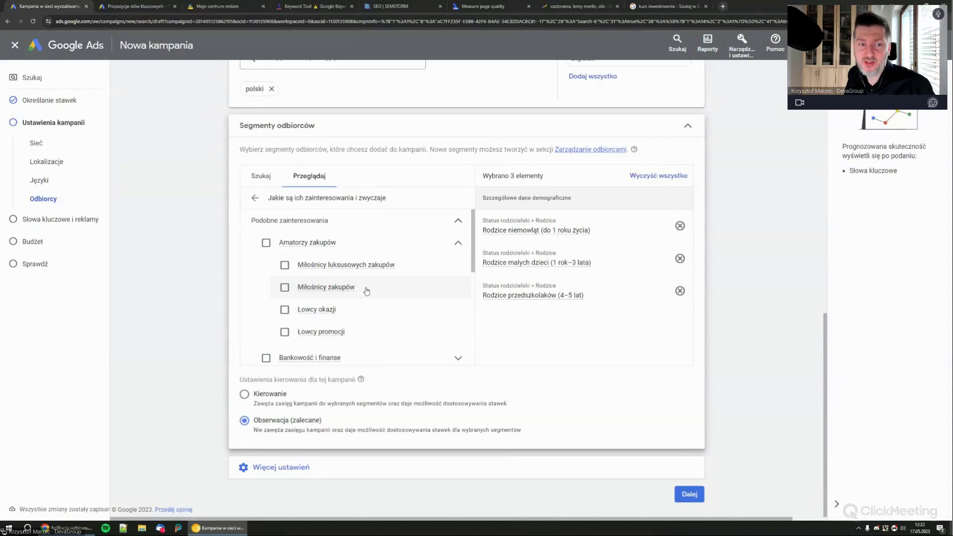
{"action": "left_click", "coordinate": [456, 226]}
{"action": "left_click", "coordinate": [256, 198]}
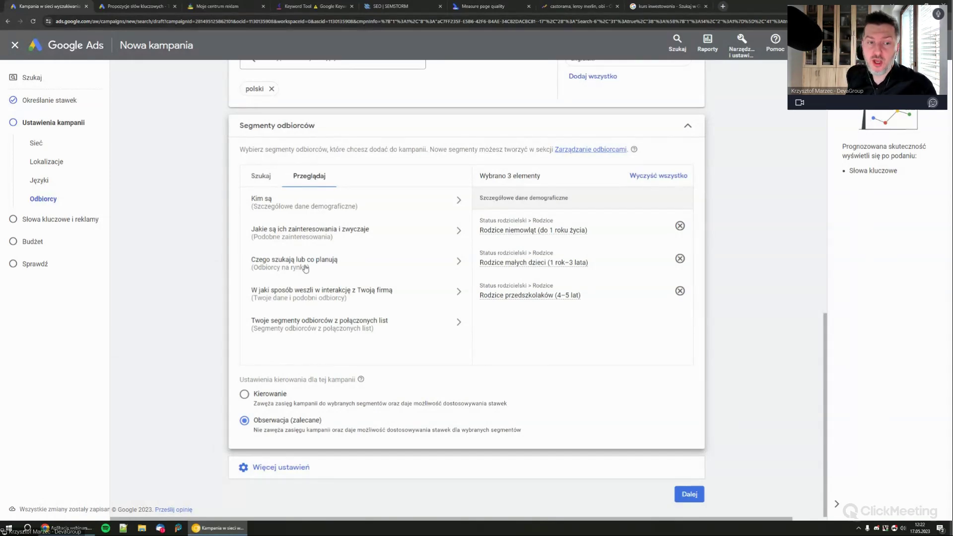
Step: Add the in-market segments Obiektywy fotograficzne and Lustrzanki cyfrowe from Elektronika użytkowa > Aparaty fotograficzne, and return to the segment category list
{"action": "left_click", "coordinate": [306, 263]}
{"action": "scroll", "coordinate": [353, 257], "scroll_direction": "down", "scroll_amount": 2}
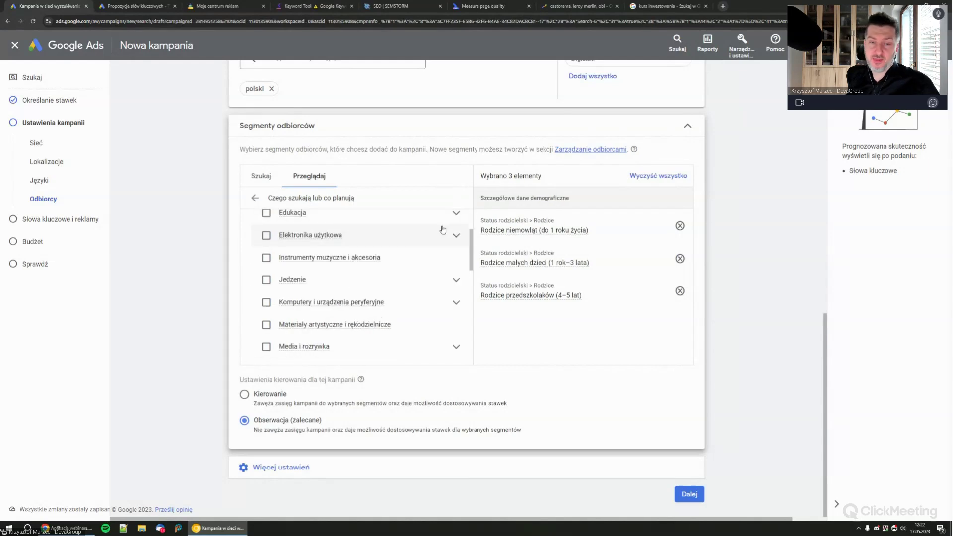
{"action": "left_click", "coordinate": [456, 235]}
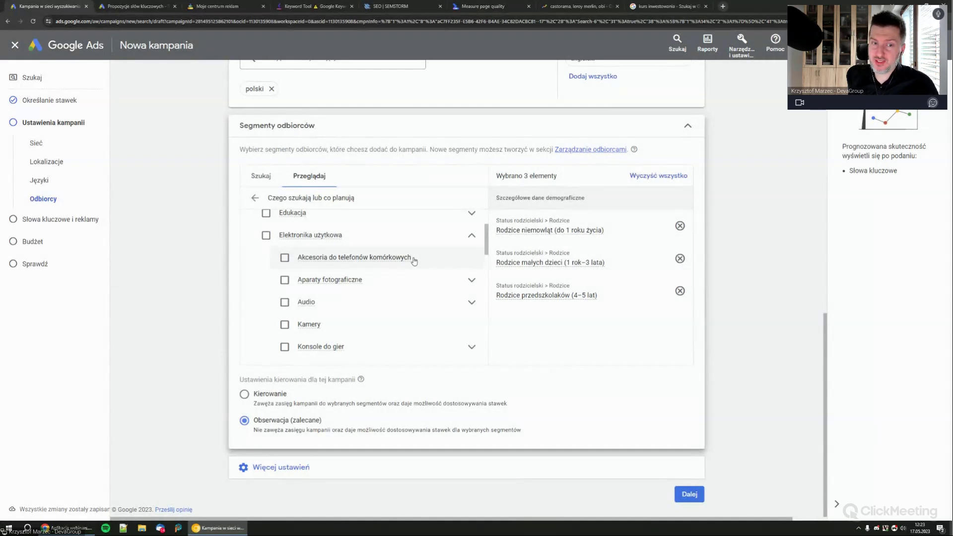
{"action": "left_click", "coordinate": [472, 280]}
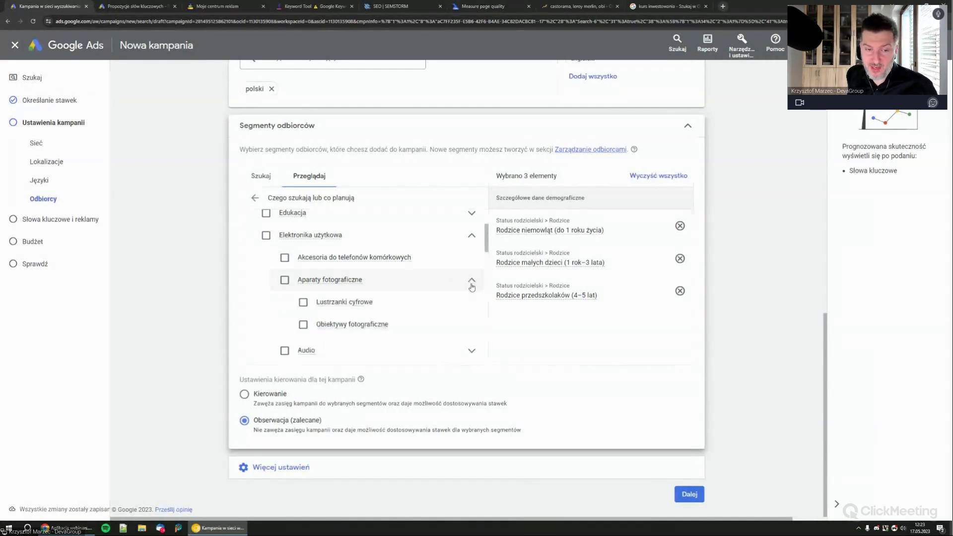
{"action": "left_click", "coordinate": [304, 325]}
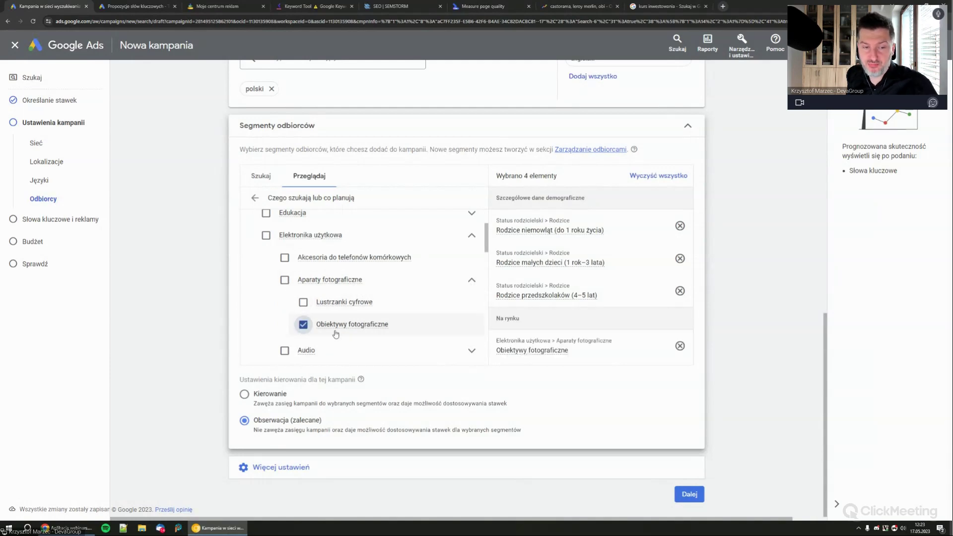
{"action": "left_click", "coordinate": [303, 302]}
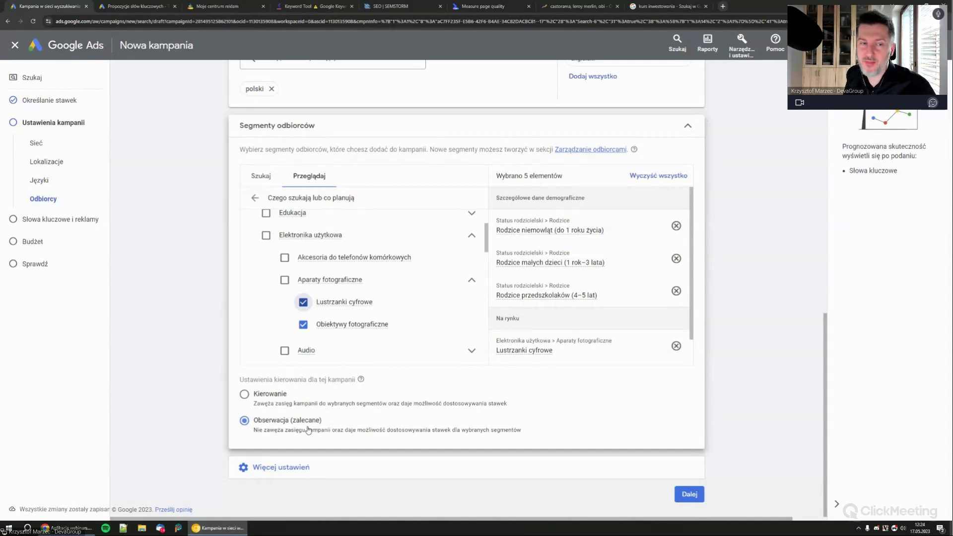
{"action": "left_click", "coordinate": [254, 198]}
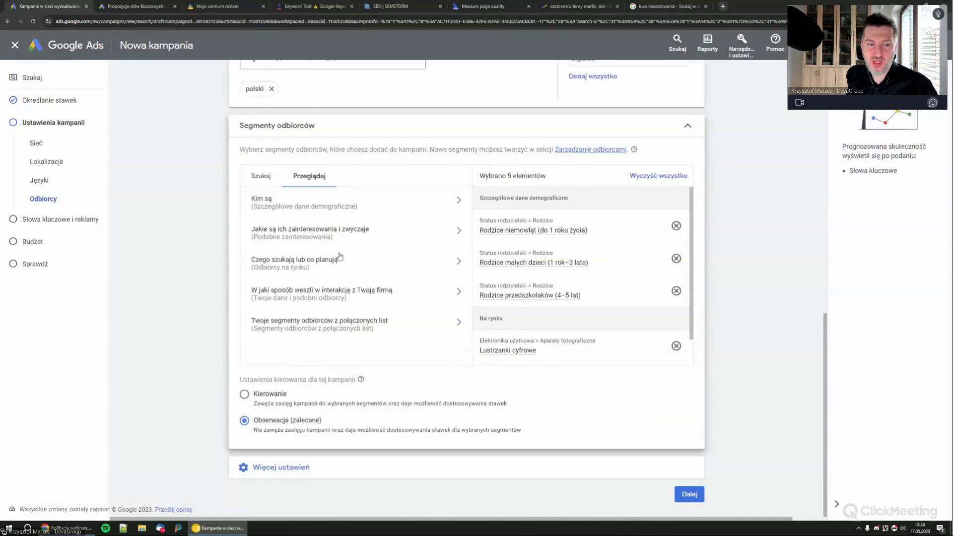